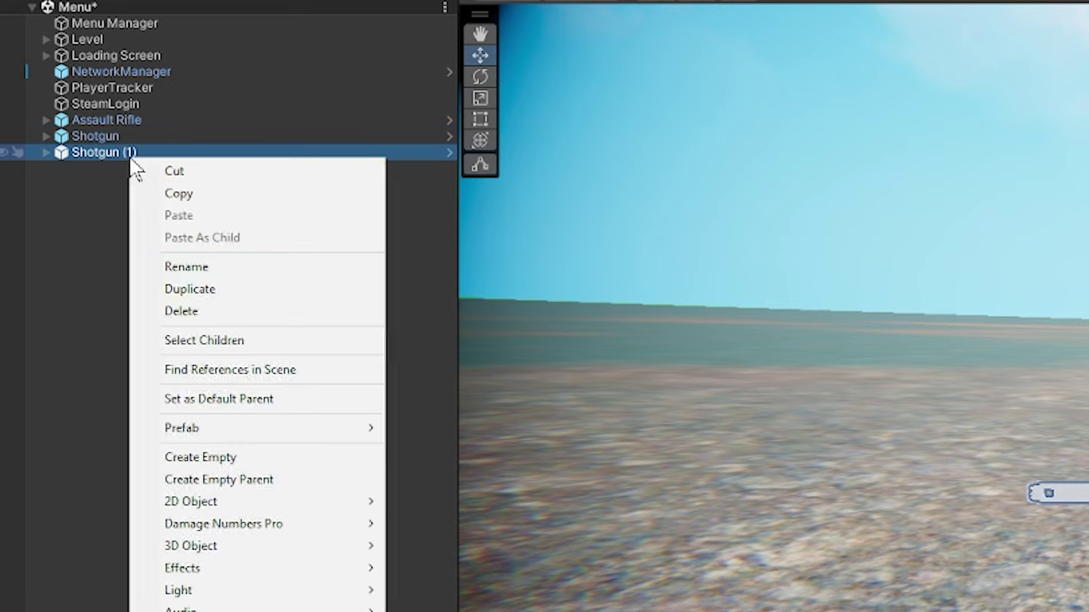
Duplicate the Shotgun object in the Menu scene Hierarchy to create Shotgun (1)
left_click(200, 266)
Name the duplicated Shotgun (1) object 'Pistol' in the Hierarchy
type("Pistol")
key("Return")
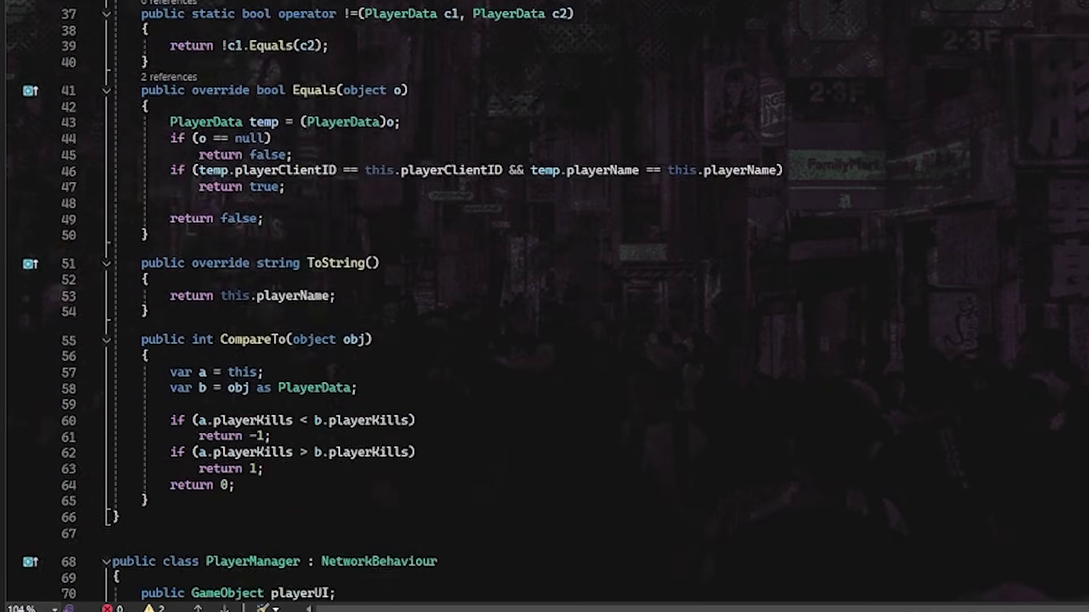
scroll(544, 306, "down", 20)
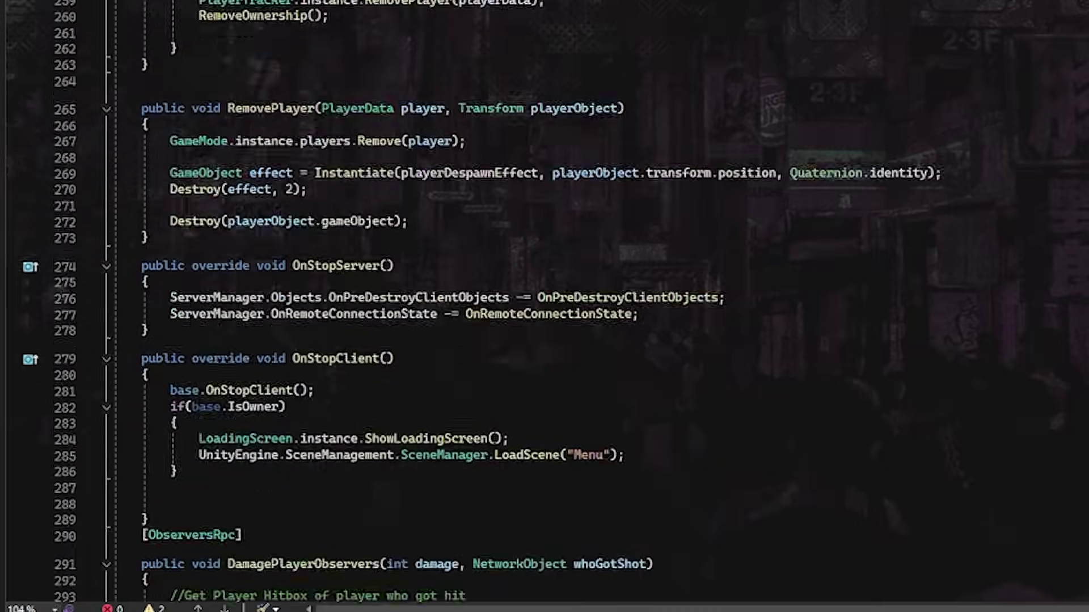
scroll(544, 306, "down", 20)
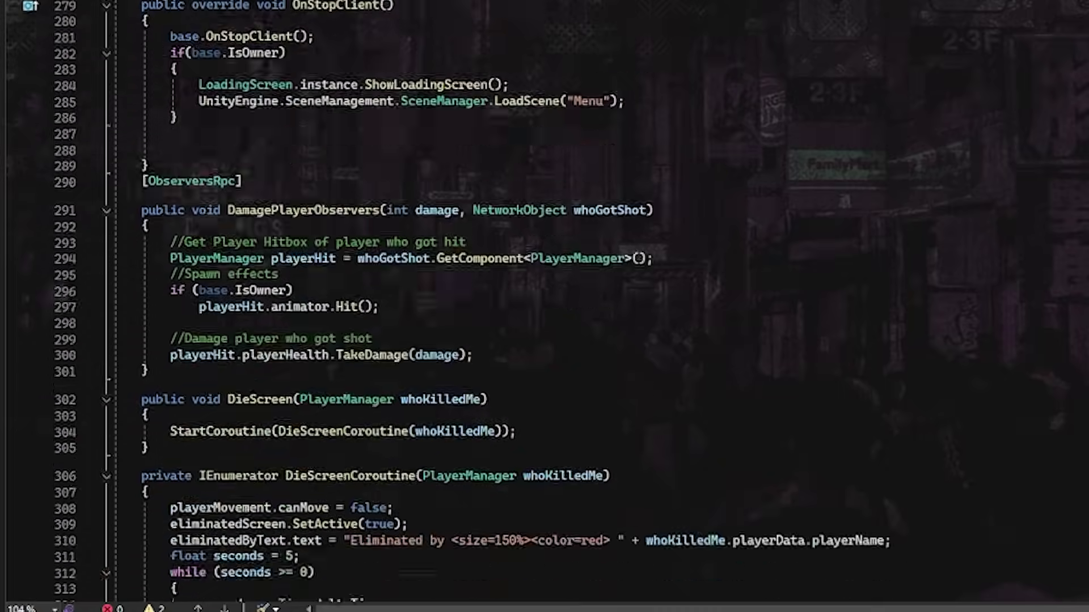
scroll(544, 306, "down", 7)
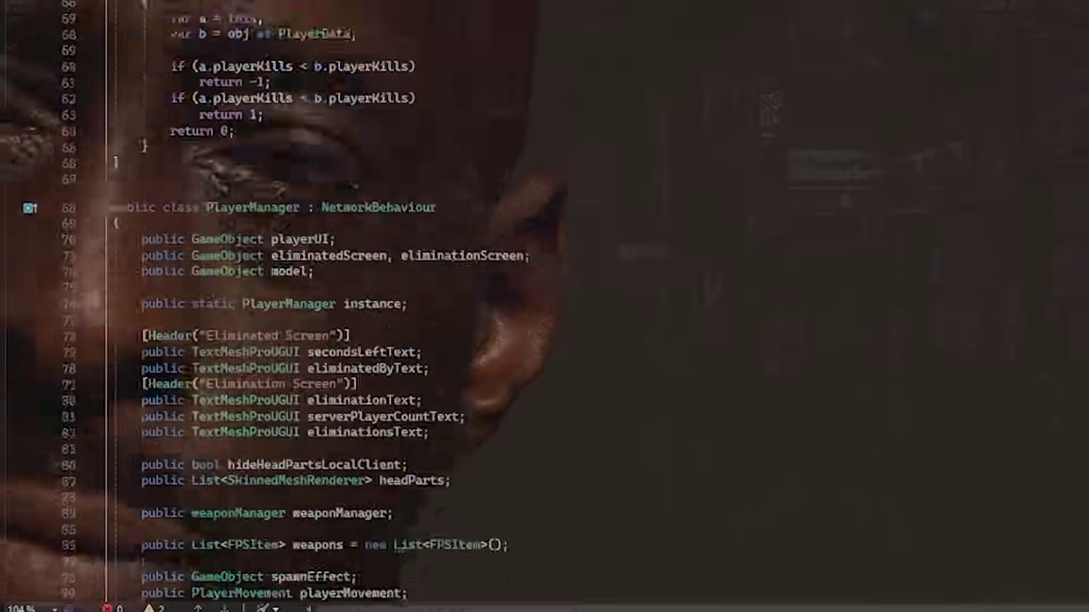
scroll(511, 306, "down", 5)
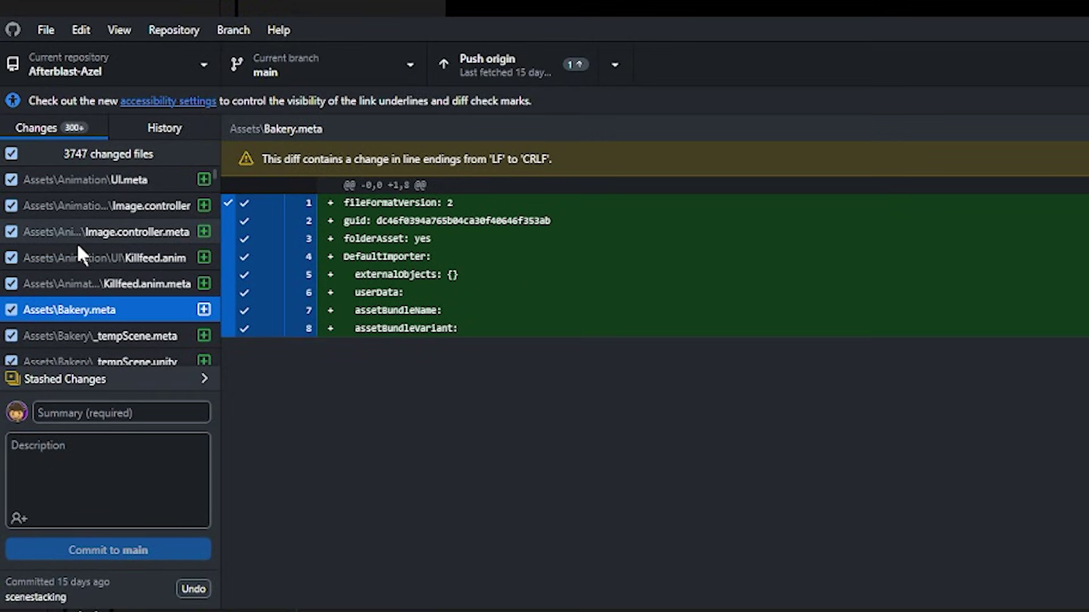
Review the changed files' diffs and reselect Afterblast-Azel to refresh its pending changes
left_click(80, 201)
left_click(89, 72)
left_click(89, 164)
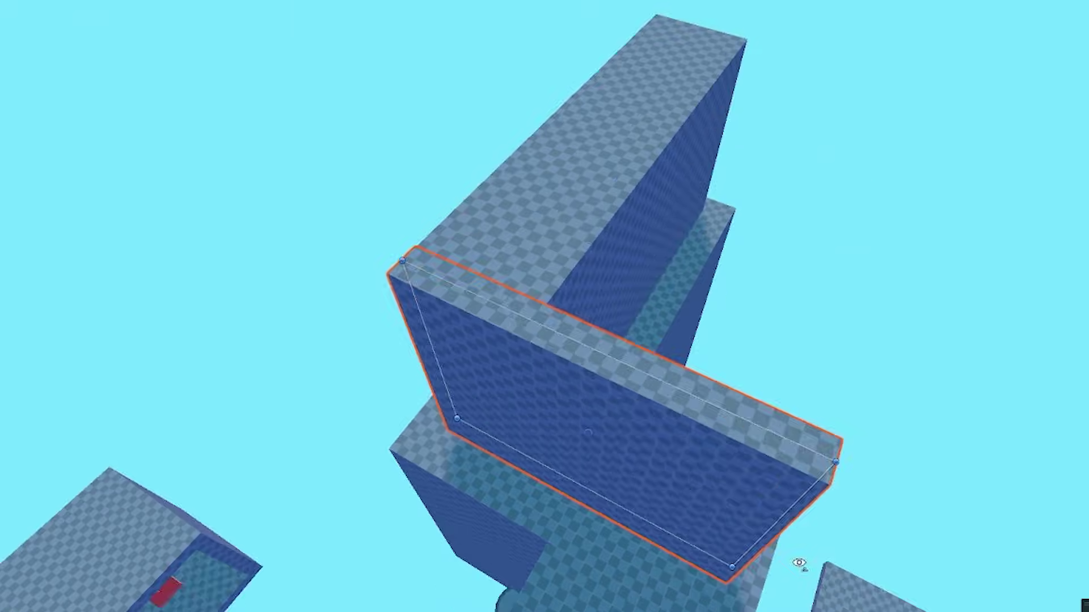
right_click_drag(798, 563, 658, 261)
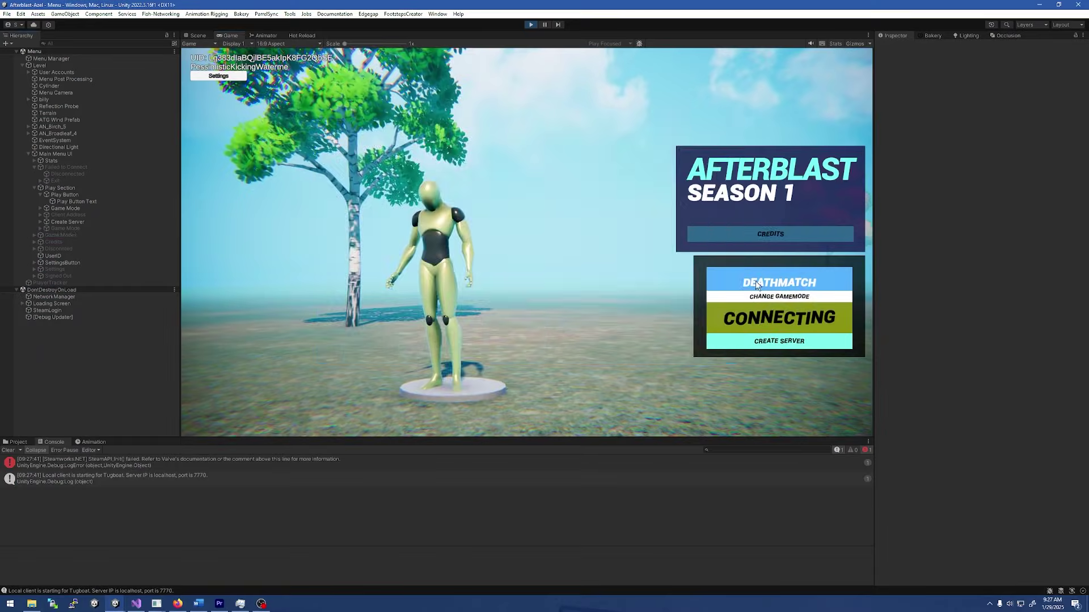
Switch the menu's game mode to Team Deathmatch, then Capture the Flag, and start a game-modes Google search
left_click(779, 296)
left_click(413, 234)
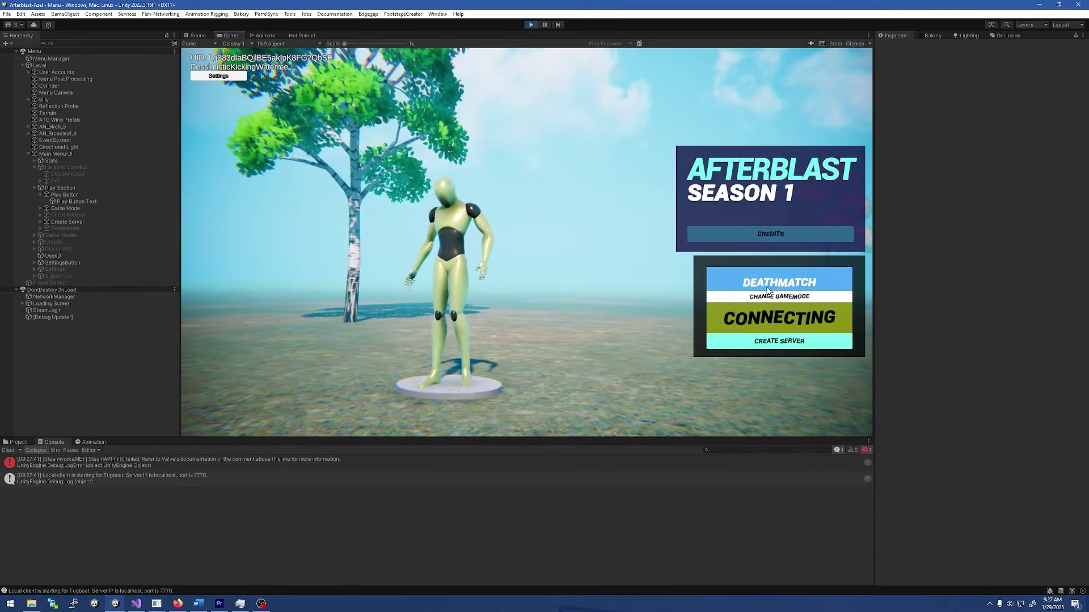
left_click(769, 294)
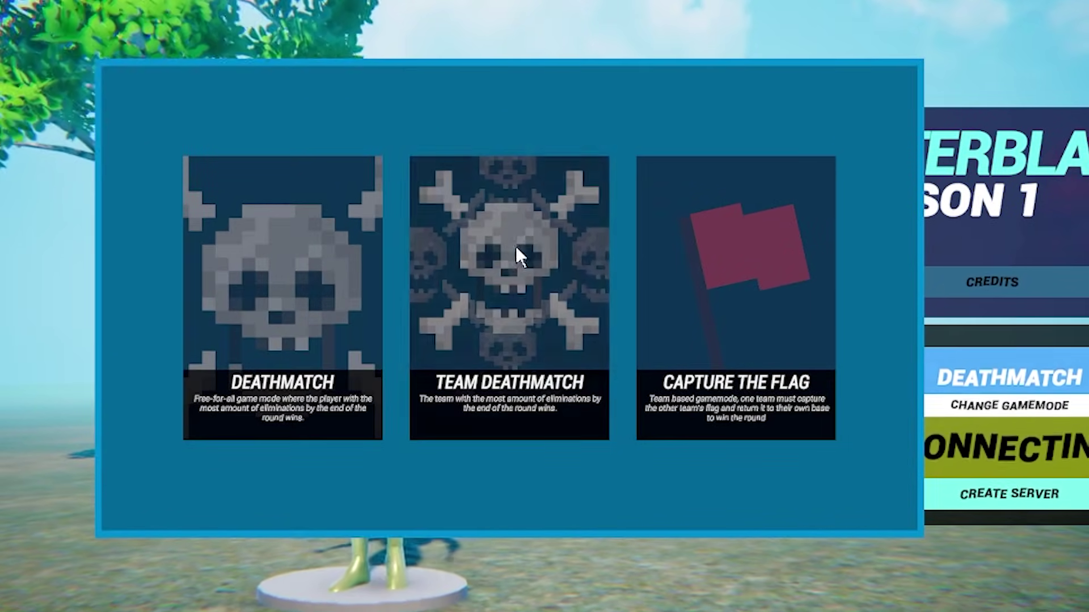
left_click(516, 246)
left_click(777, 295)
left_click(607, 227)
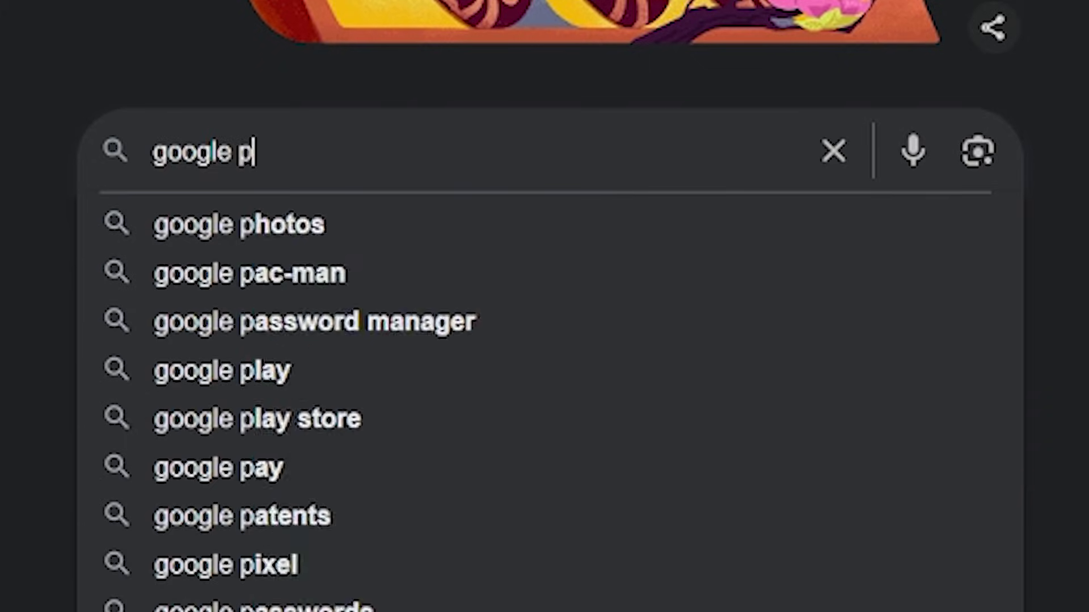
type("lease how to add gamemodes to my unity game hal")
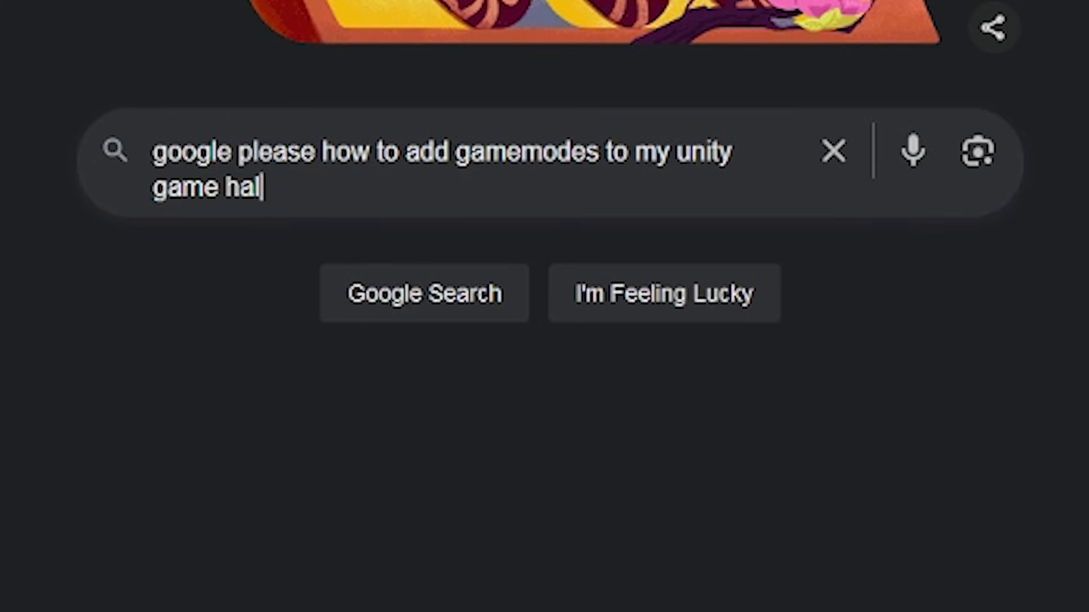
type("p mulitplayer servers and ip addresses with gamemodes fortnite")
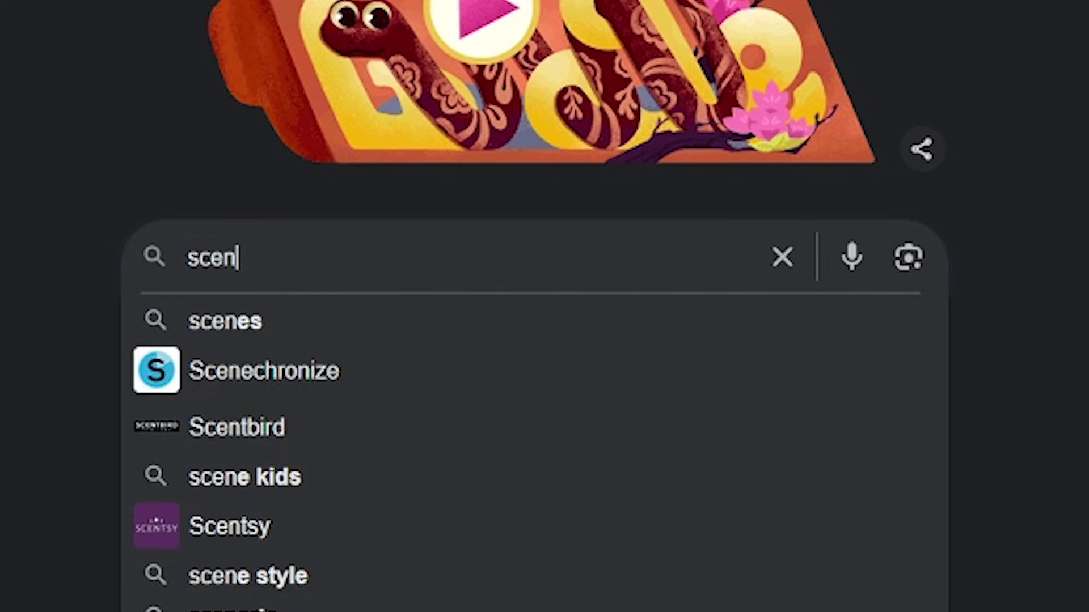
type("e stacking")
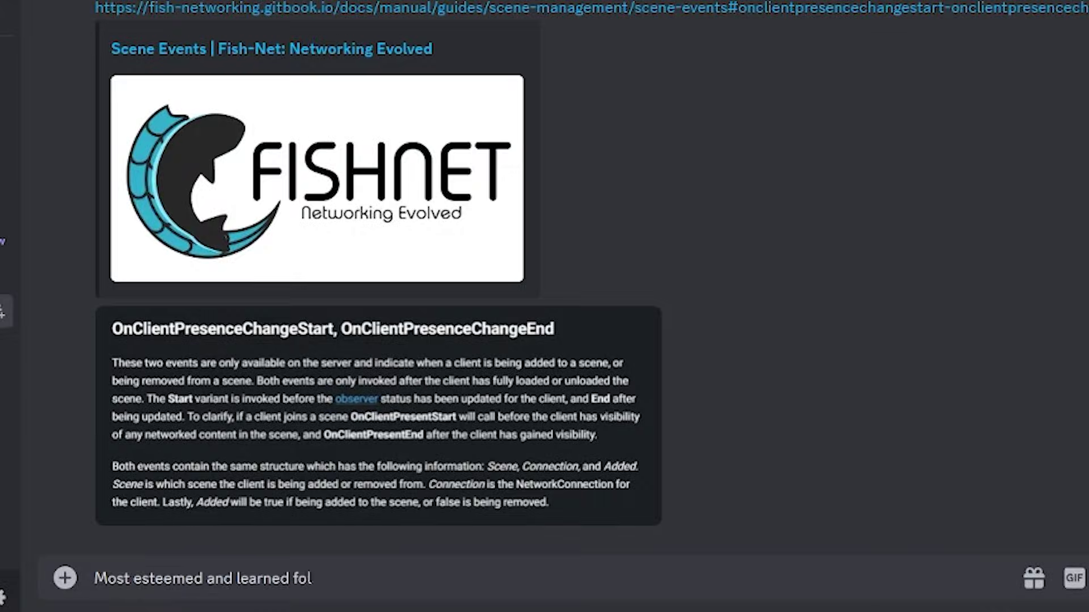
type("lows,")
key("shift+Return")
type("I do humbly b")
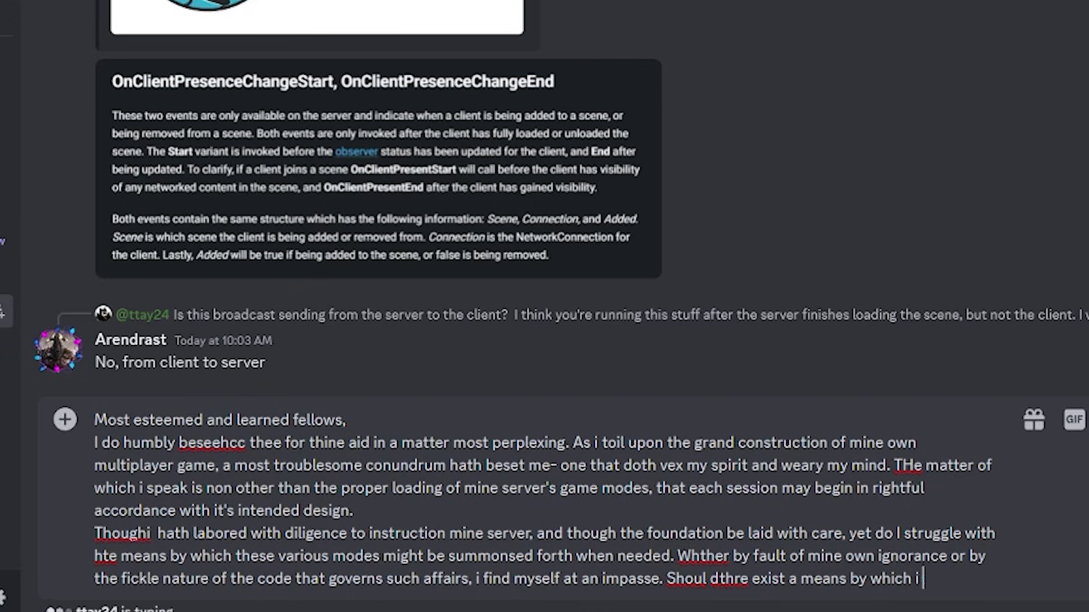
Type the archaic-worded Discord plea for help properly loading the server's game modes
type("might elegantly dictate the condld be most indebted to thee for such")
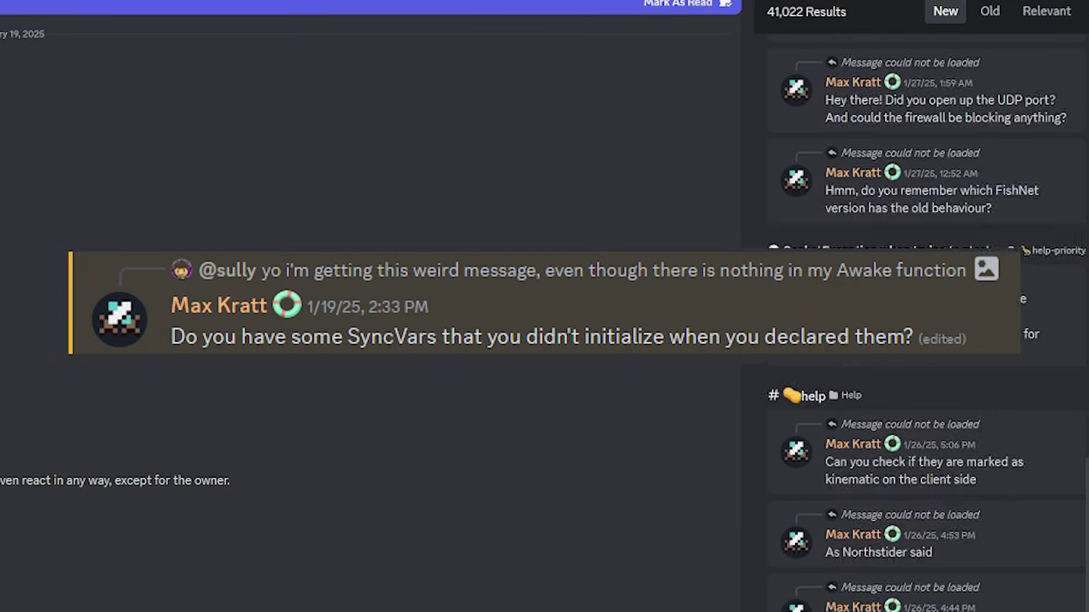
scroll(924, 318, "down", 20)
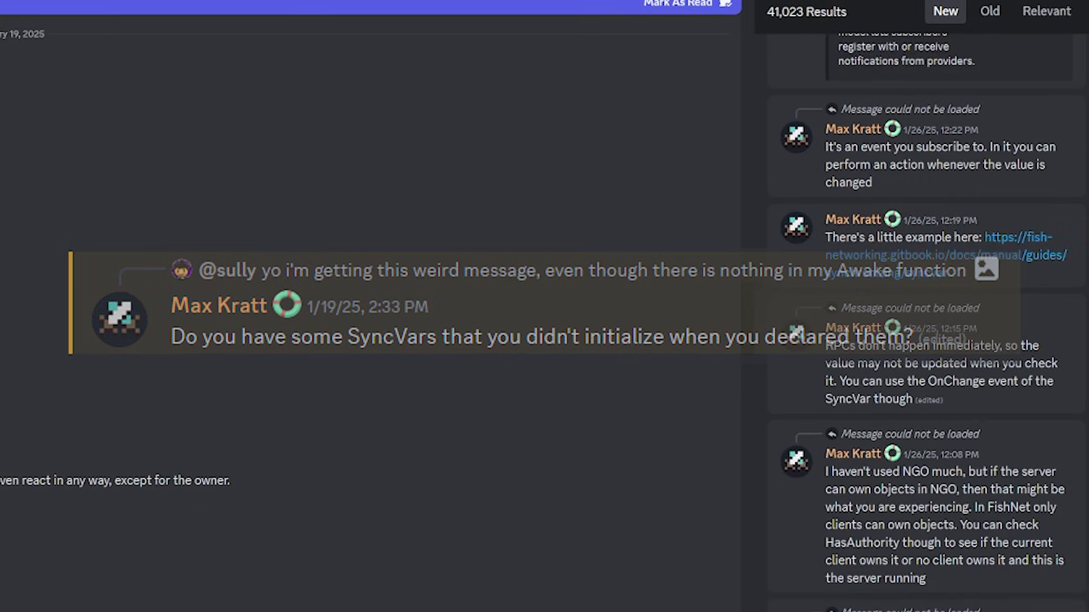
scroll(924, 318, "down", 5)
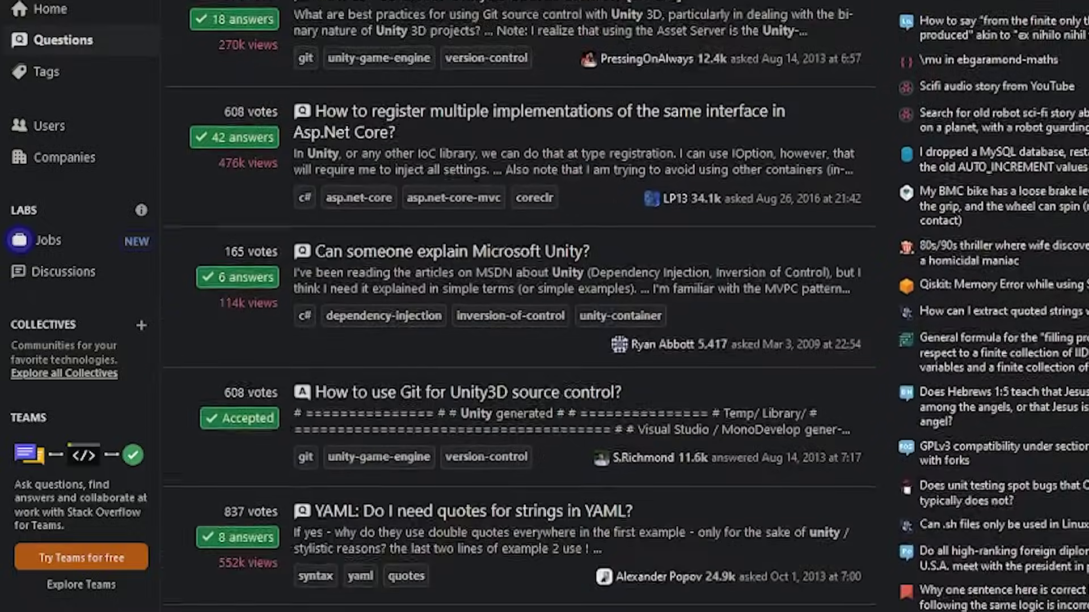
scroll(454, 306, "down", 3)
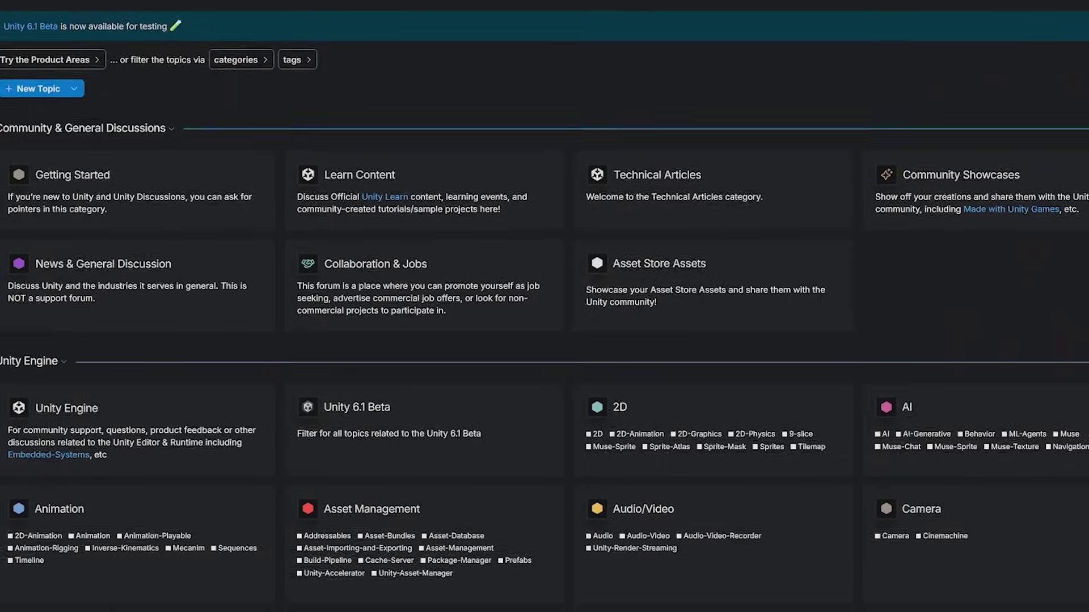
scroll(545, 307, "down", 7)
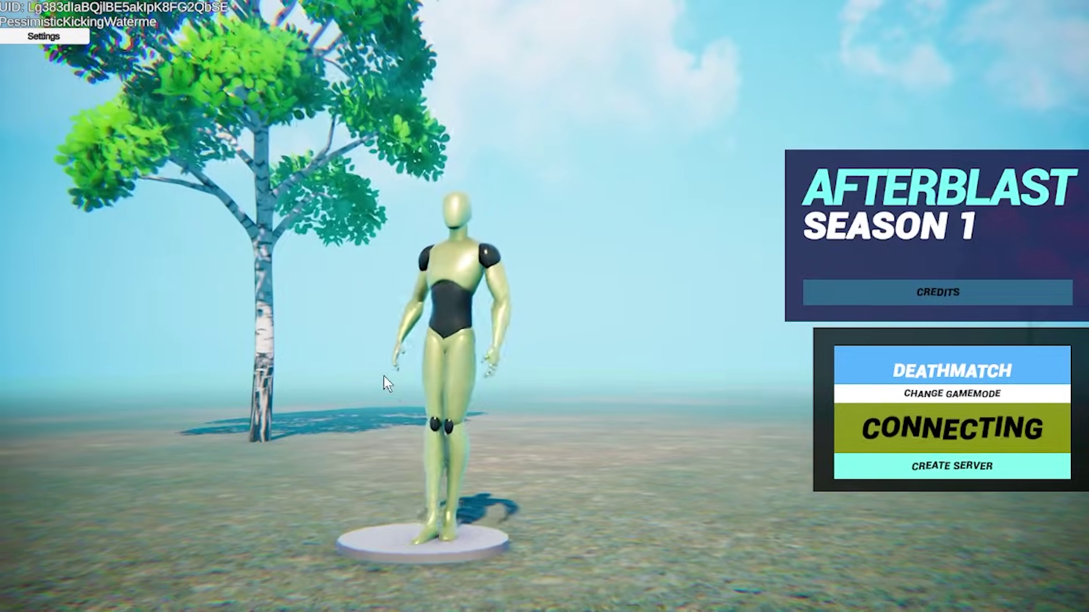
Close the Server is Offline popup in the Game view
left_click(702, 251)
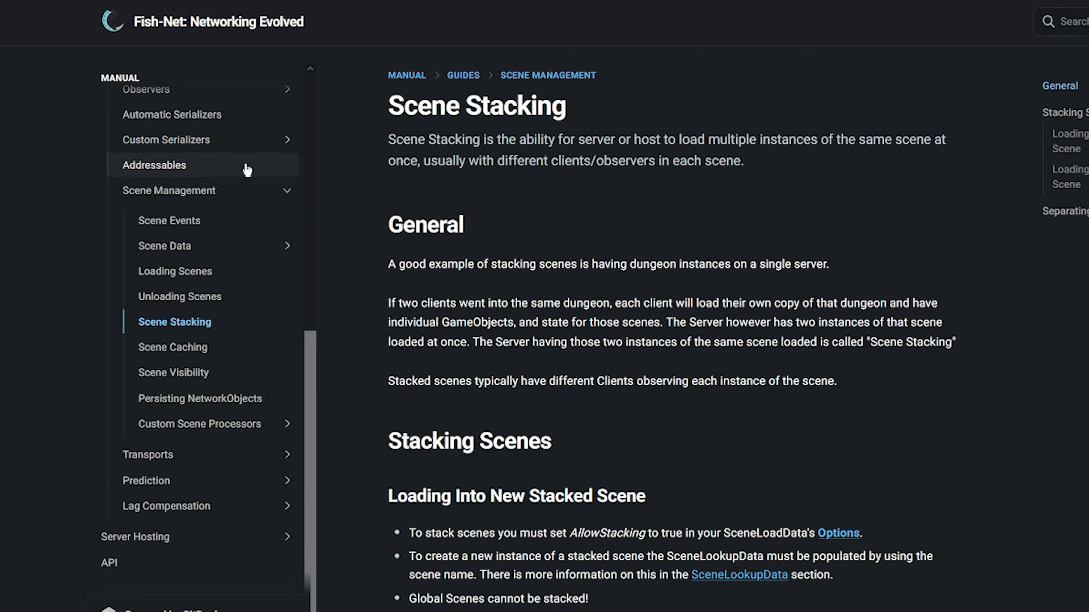
scroll(669, 329, "down", 3)
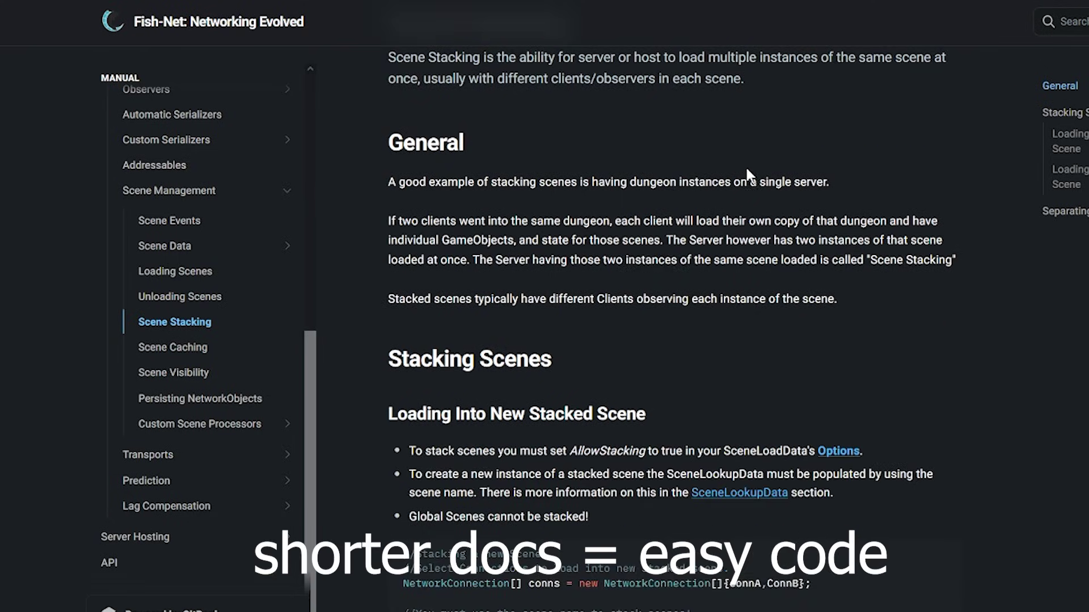
scroll(669, 329, "down", 5)
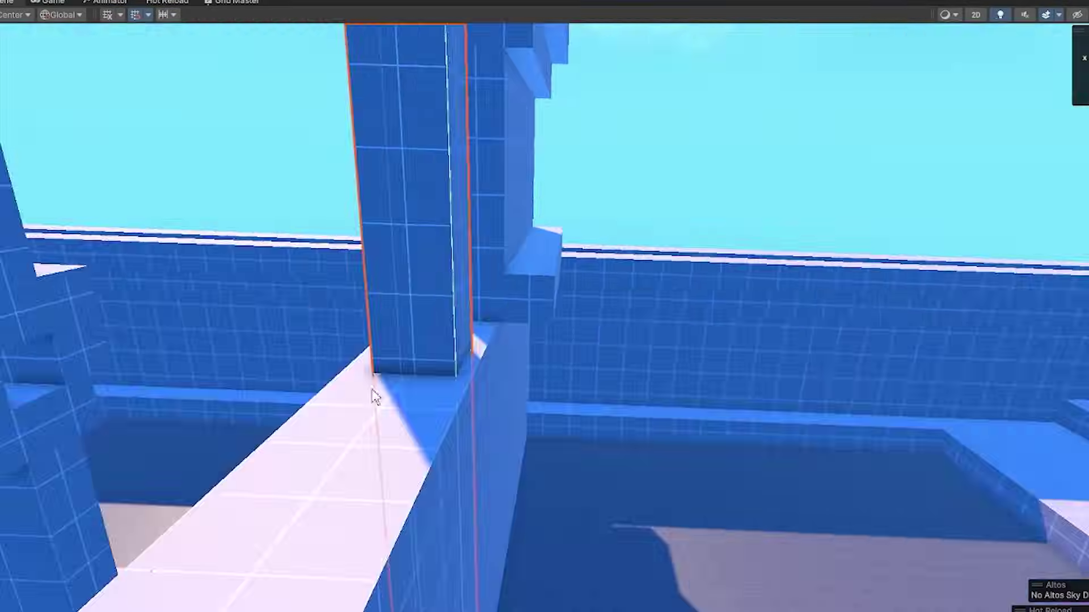
right_click_drag(374, 395, 654, 516)
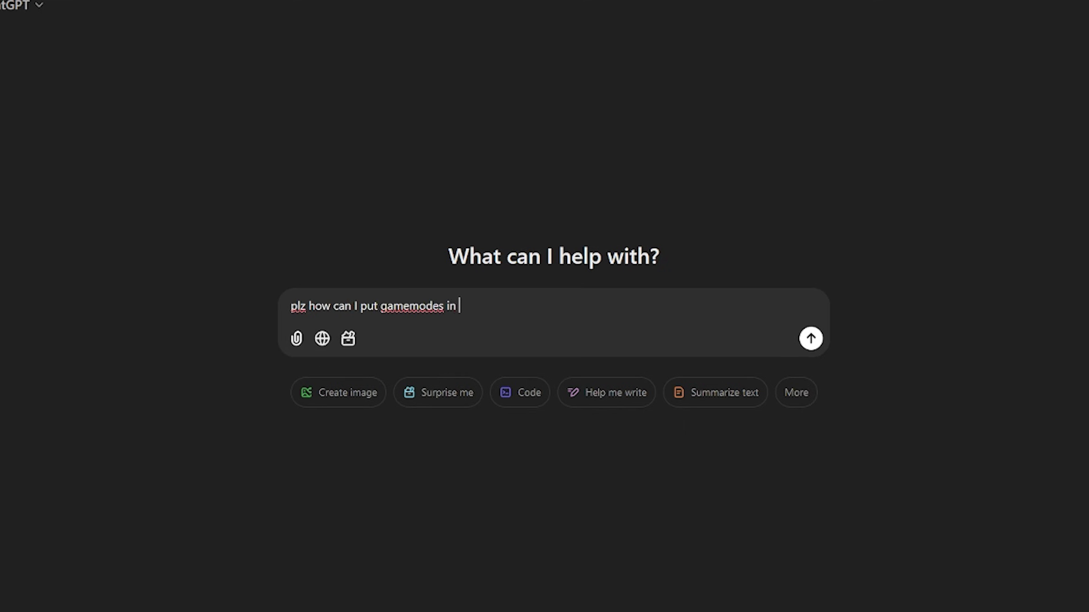
Submit the ChatGPT question about adding game modes to the game
key("Return")
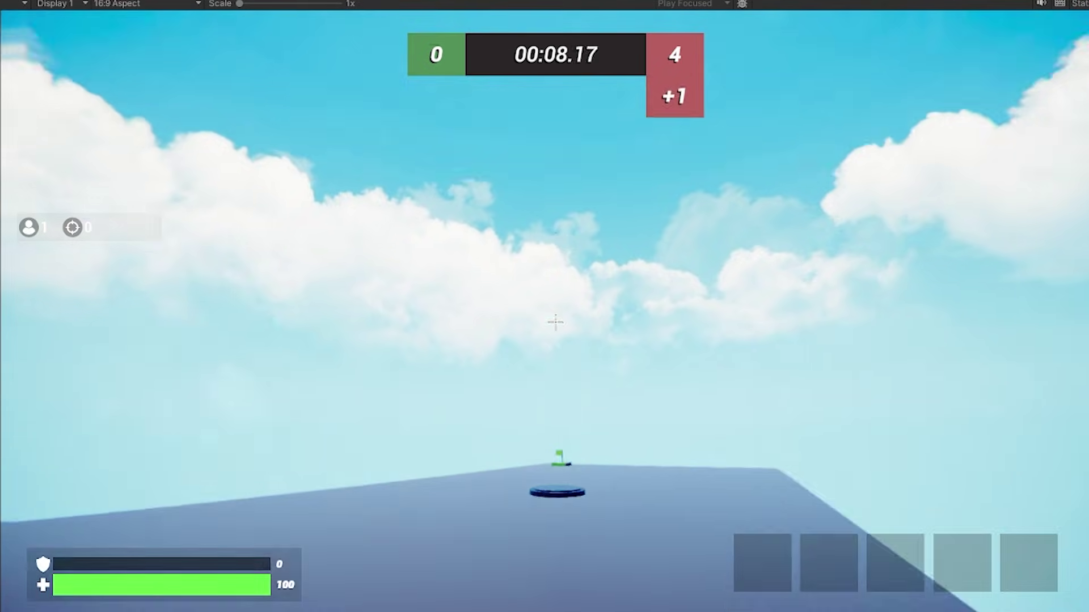
Run across the platform to the red flag and capture it, taking the score to 5
key("w")
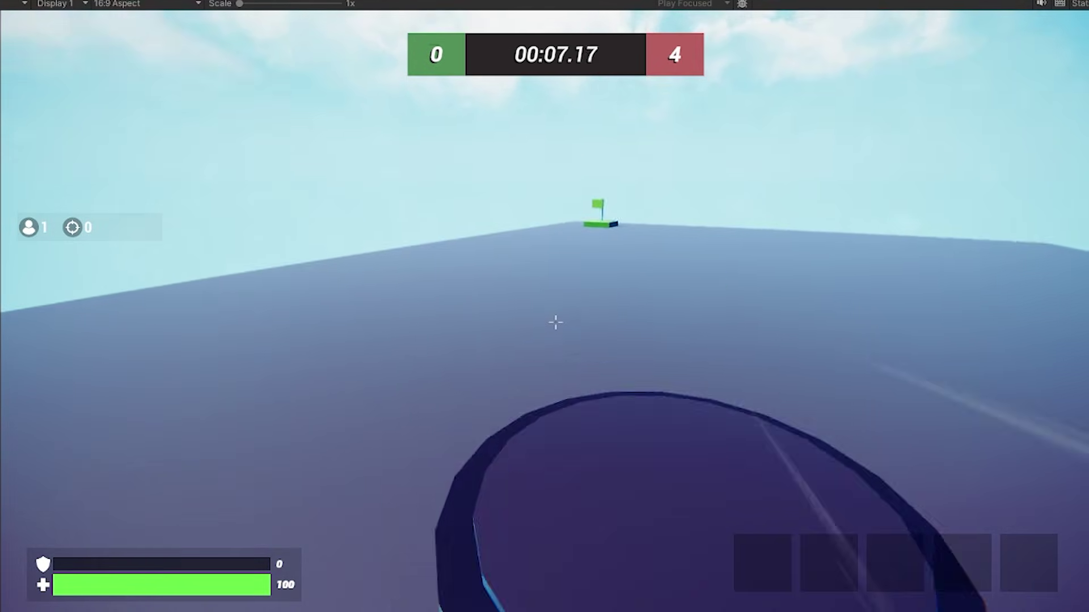
key("w")
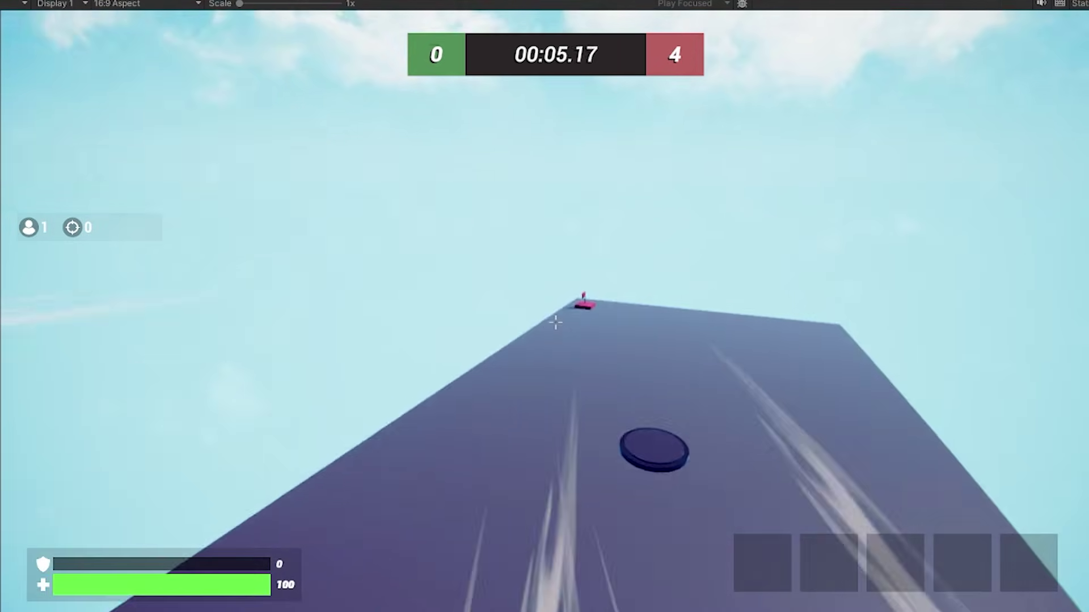
key("w")
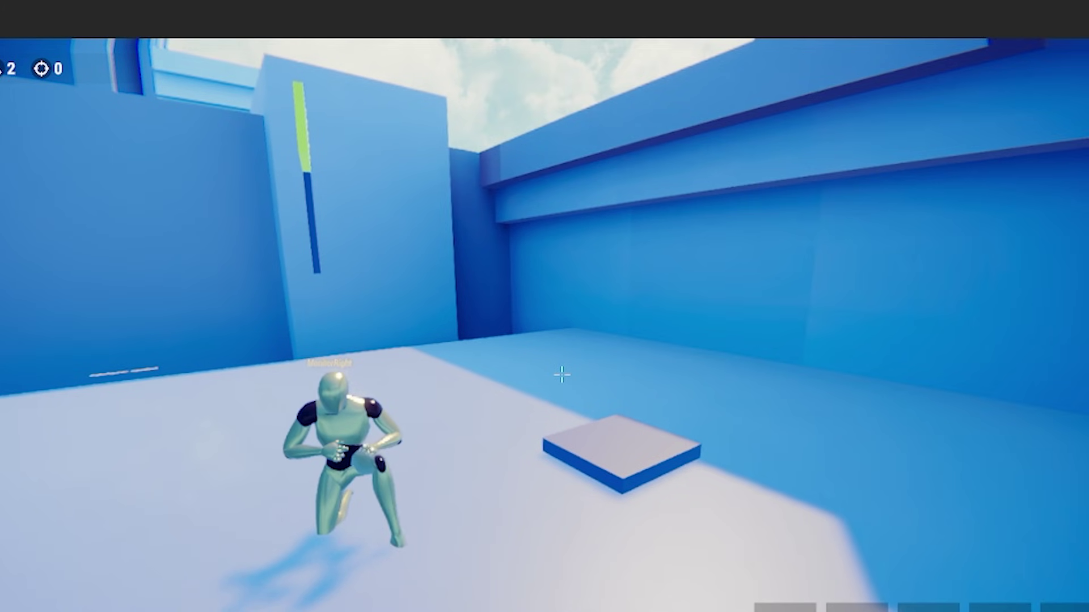
Open the Epic Games display name change dialog and enter a new display name
left_click(584, 255)
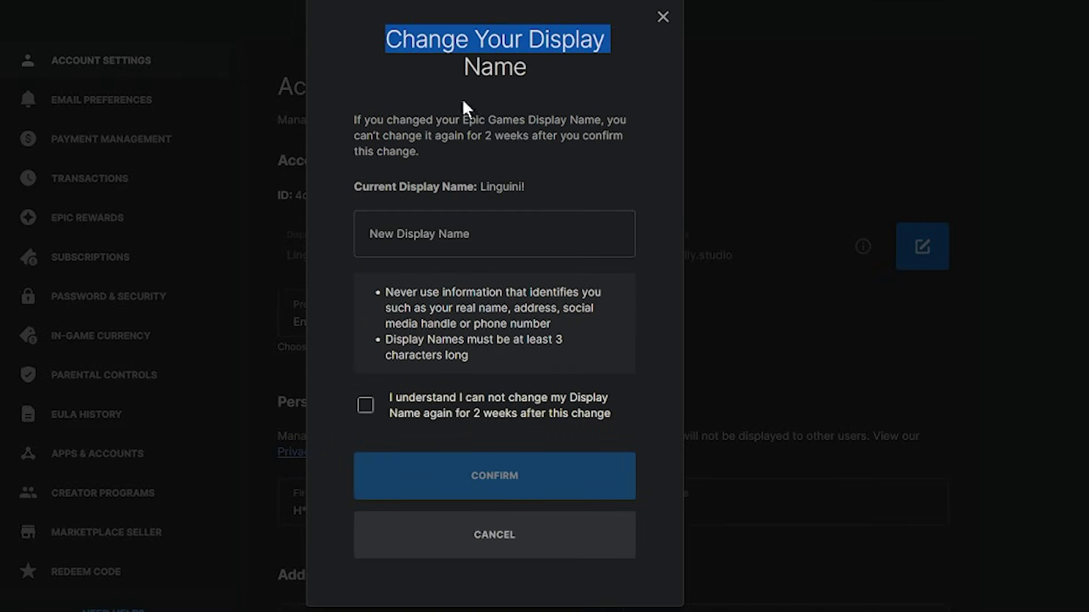
left_click_drag(464, 107, 470, 234)
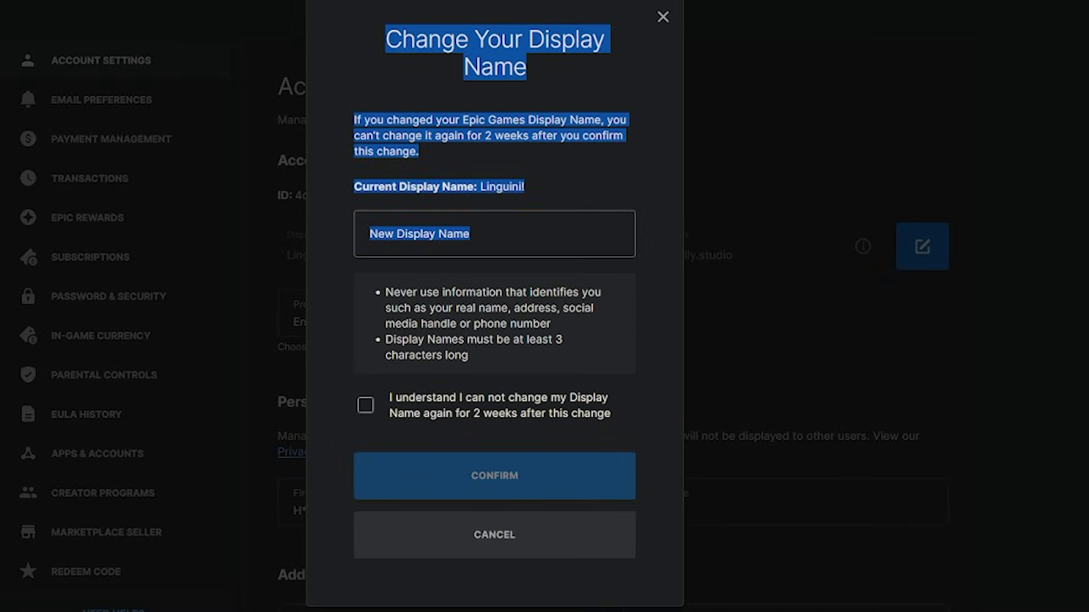
left_click(470, 234)
type("ahrh")
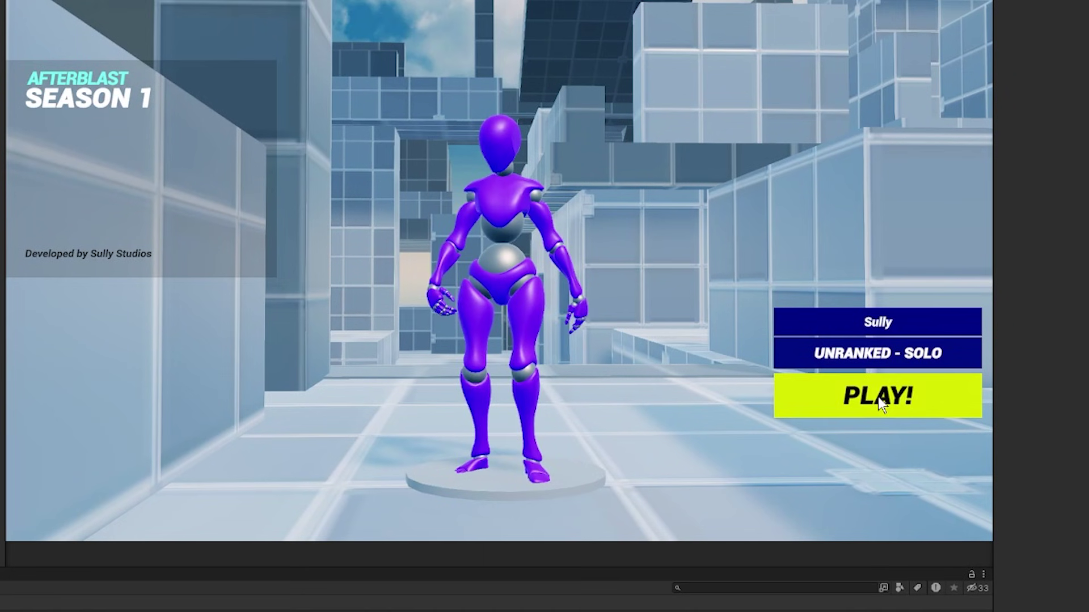
Start a match with PLAY! and jump onto, then down from, the raised tiled platform
left_click(878, 397)
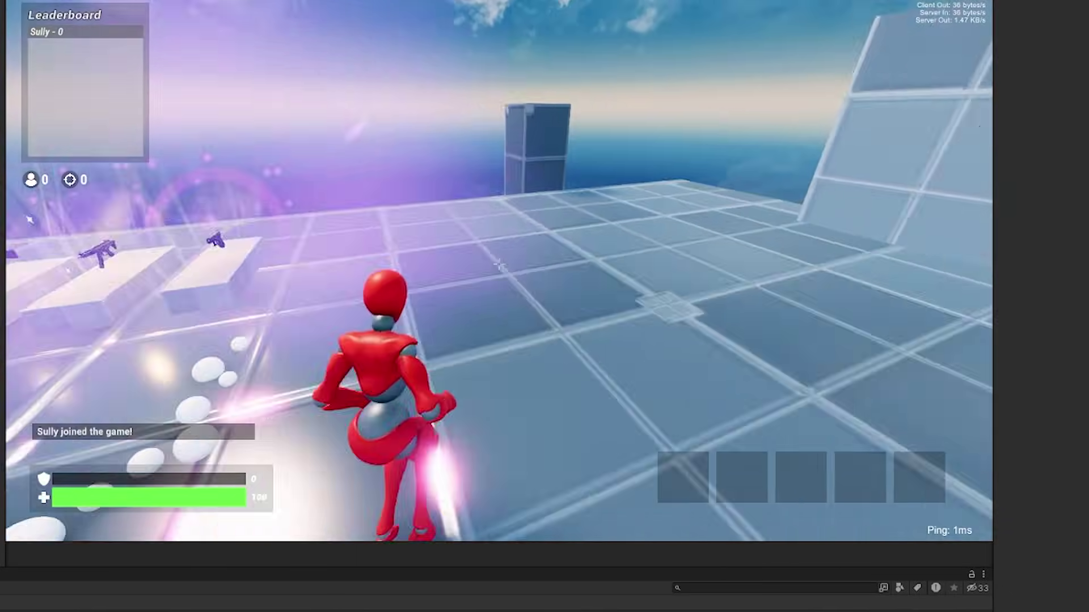
key("w")
key("space")
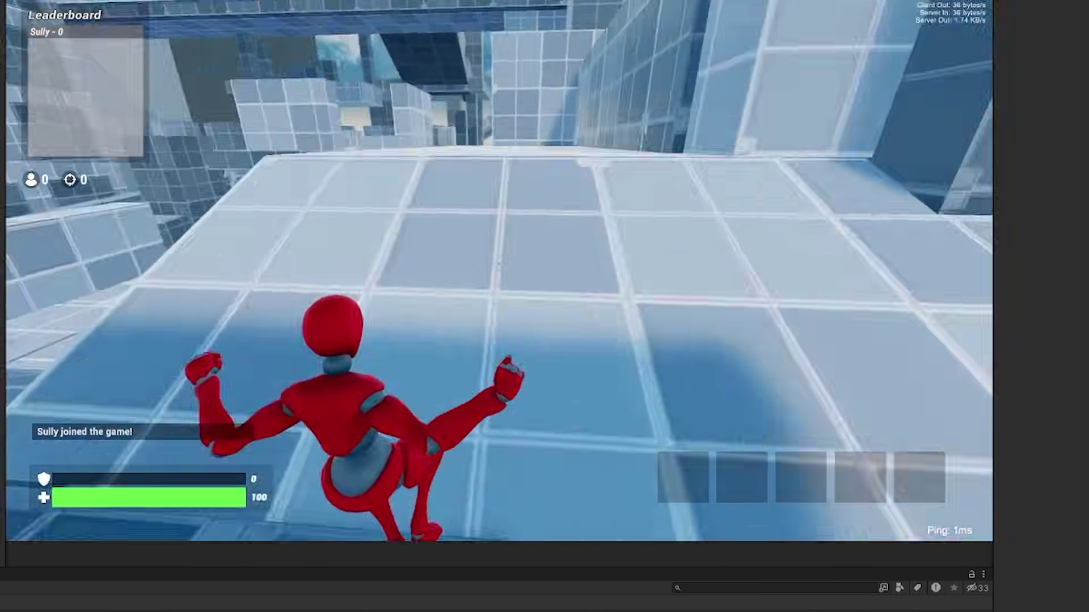
key("w")
key("space")
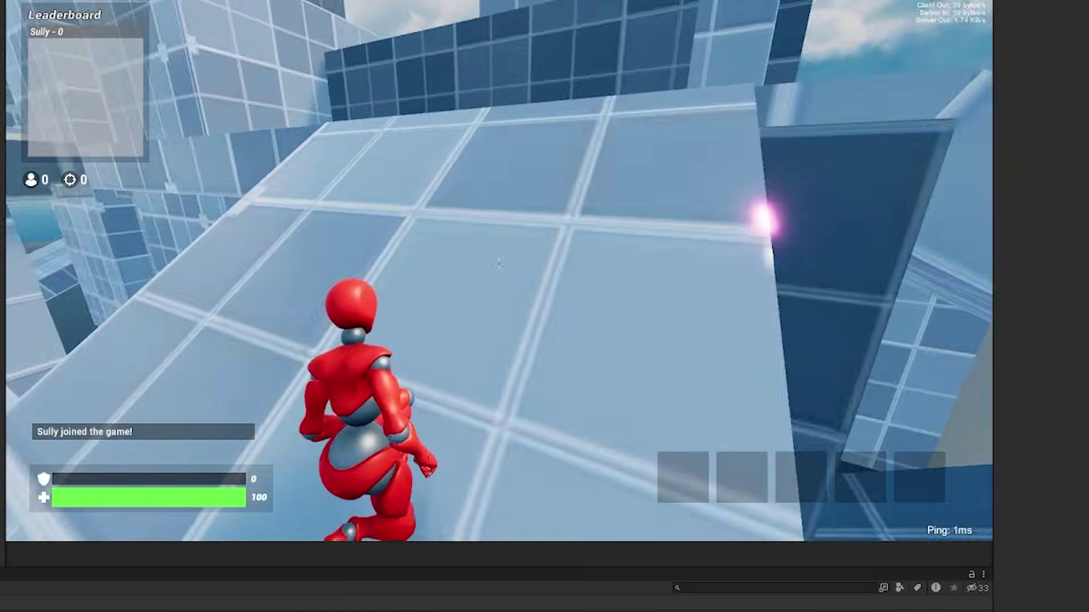
Run and leap across the tiled rooftops, climbing over the block wall
key("w")
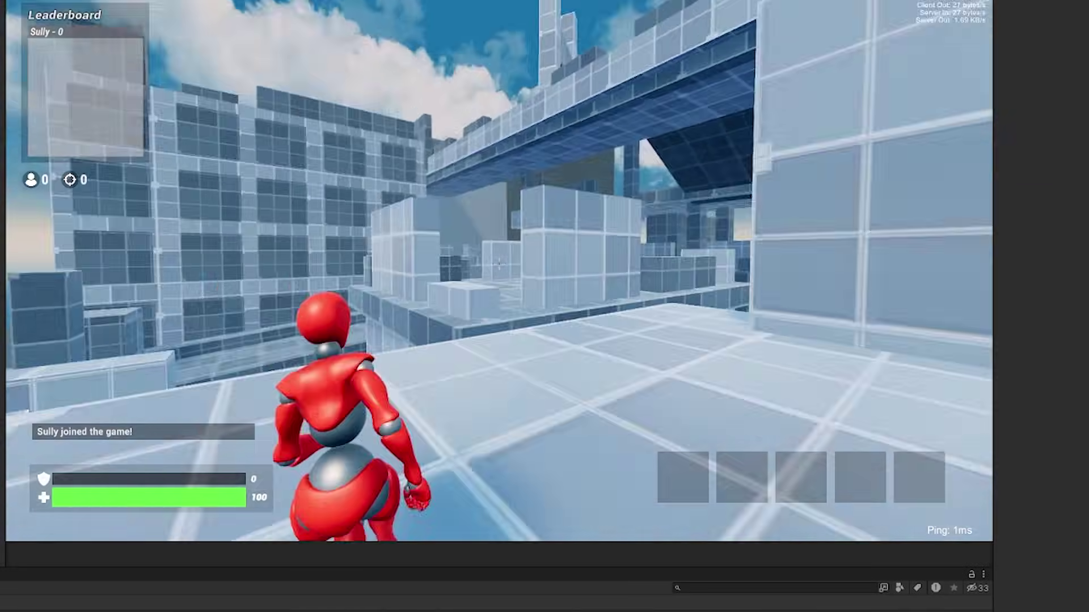
key("w")
key("space")
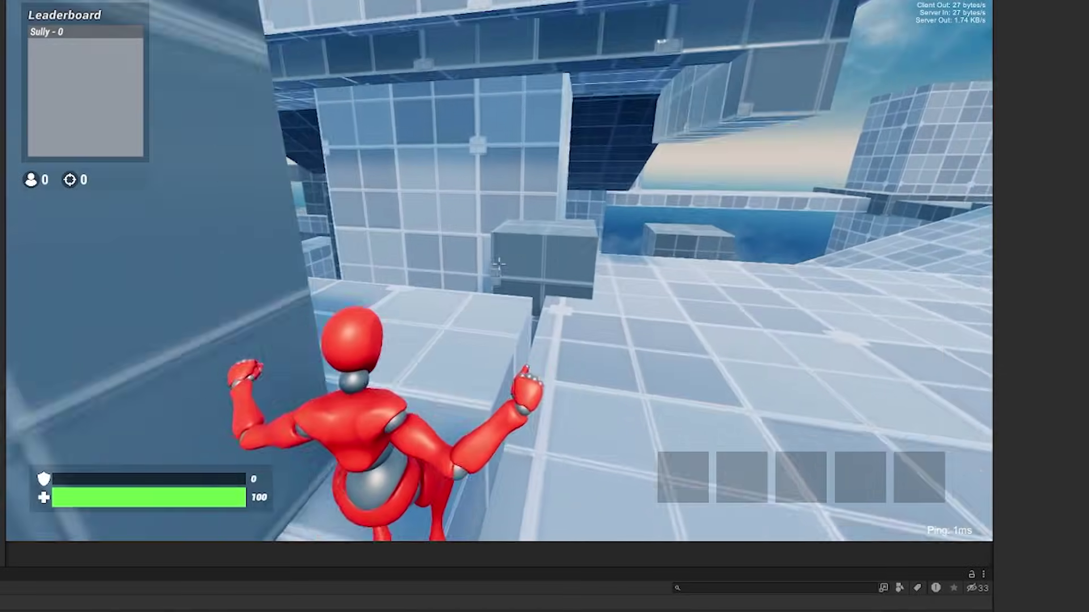
key("w")
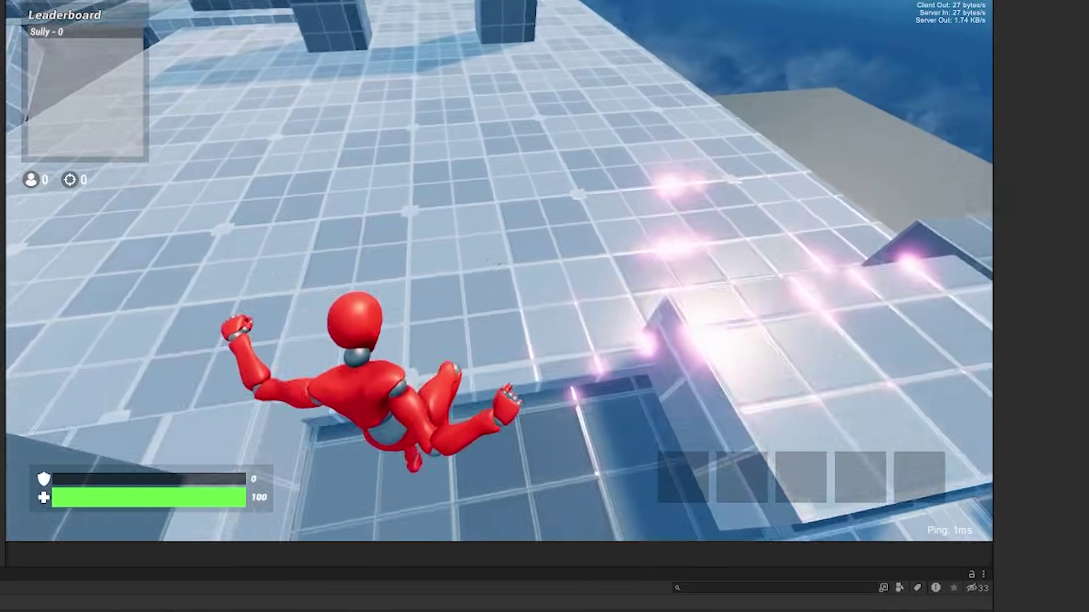
key("w")
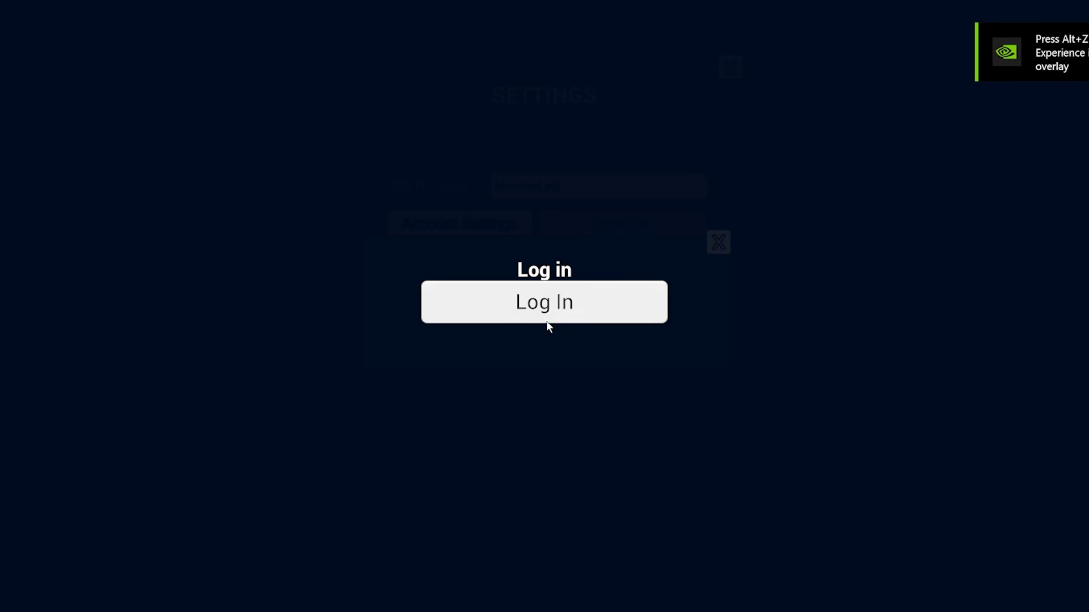
Sign in to Afterblast using the saved Unity Player account login and continue
left_click(548, 303)
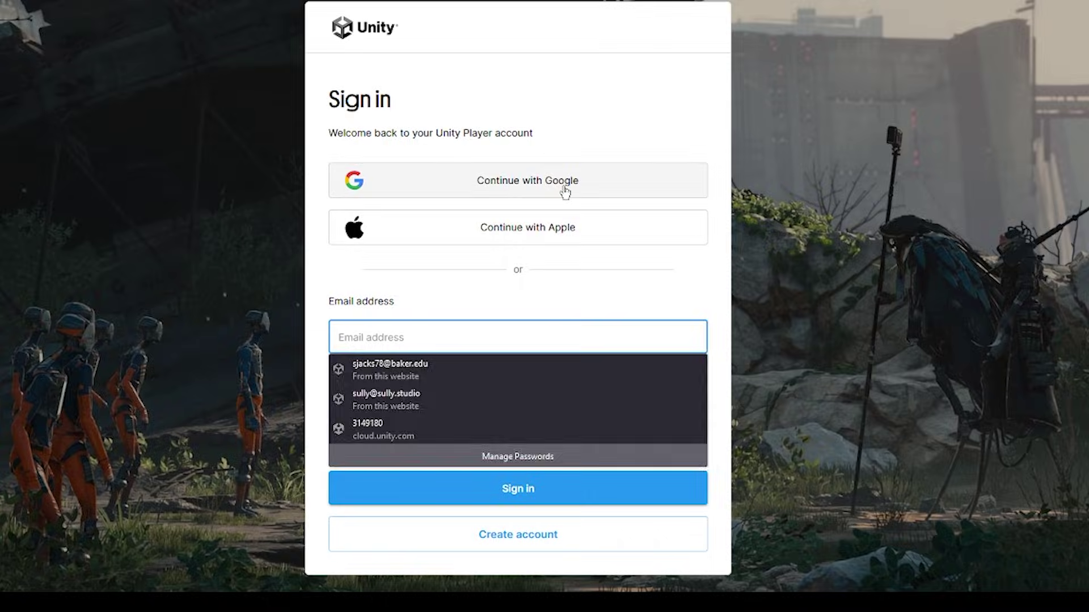
left_click(496, 488)
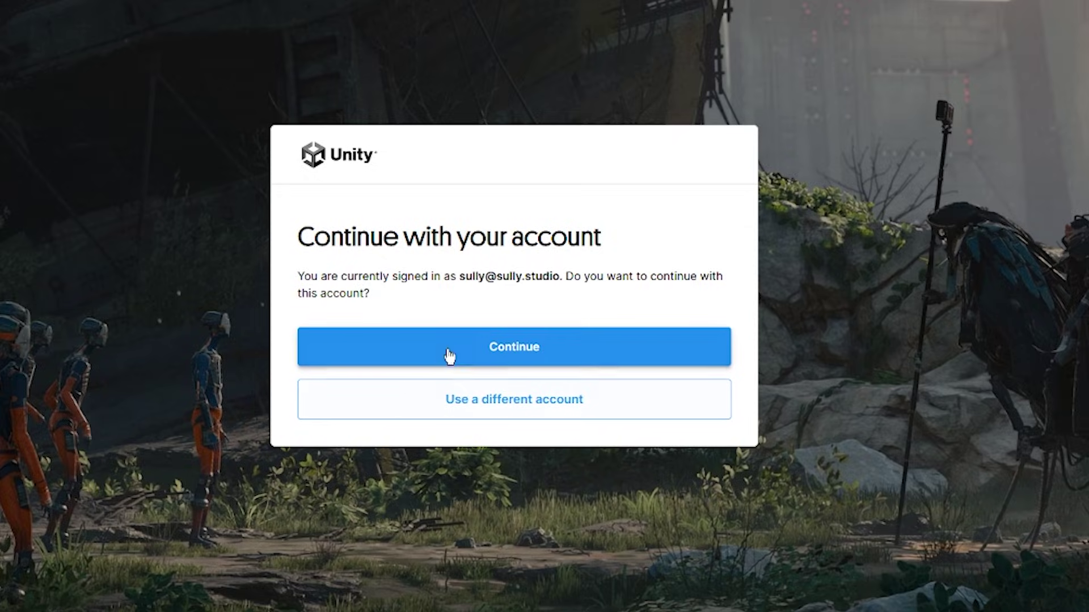
left_click(450, 348)
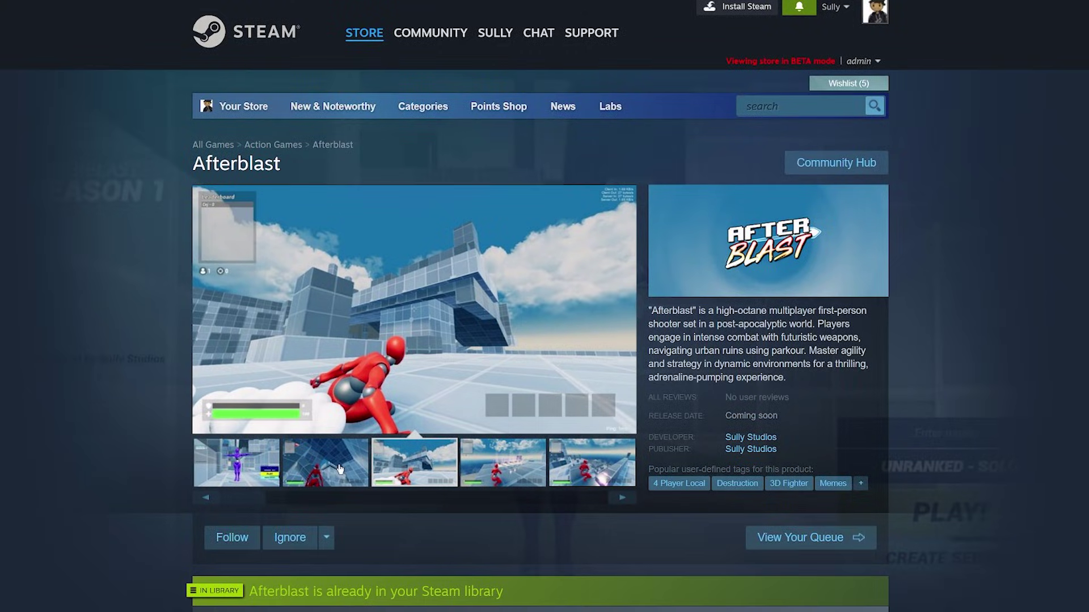
Add Afterblast to the Steam wishlist from lower on its store page
scroll(301, 423, "down", 4)
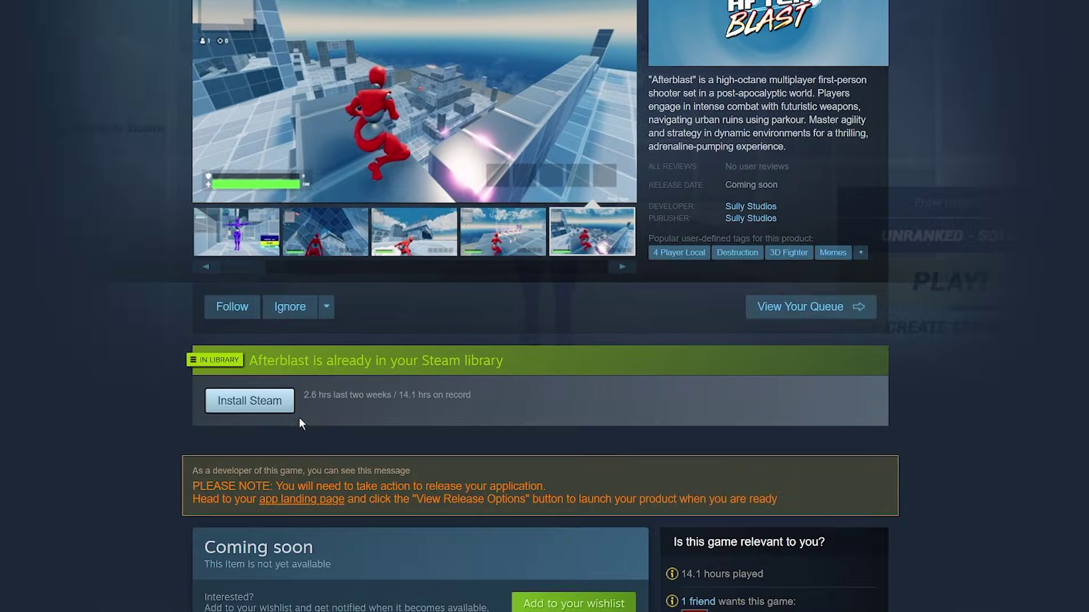
scroll(481, 488, "down", 7)
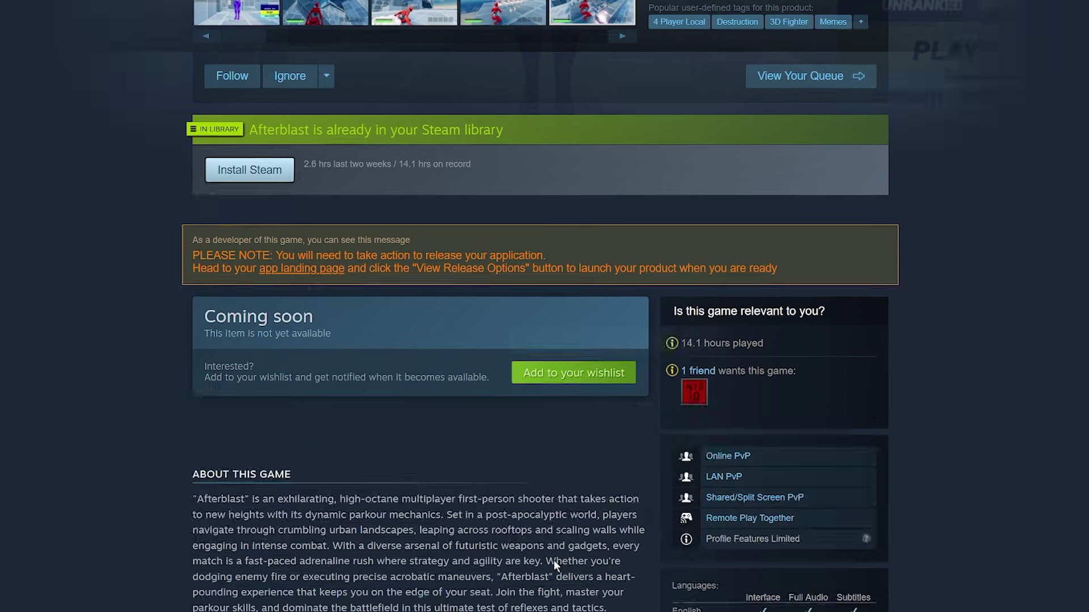
left_click(591, 222)
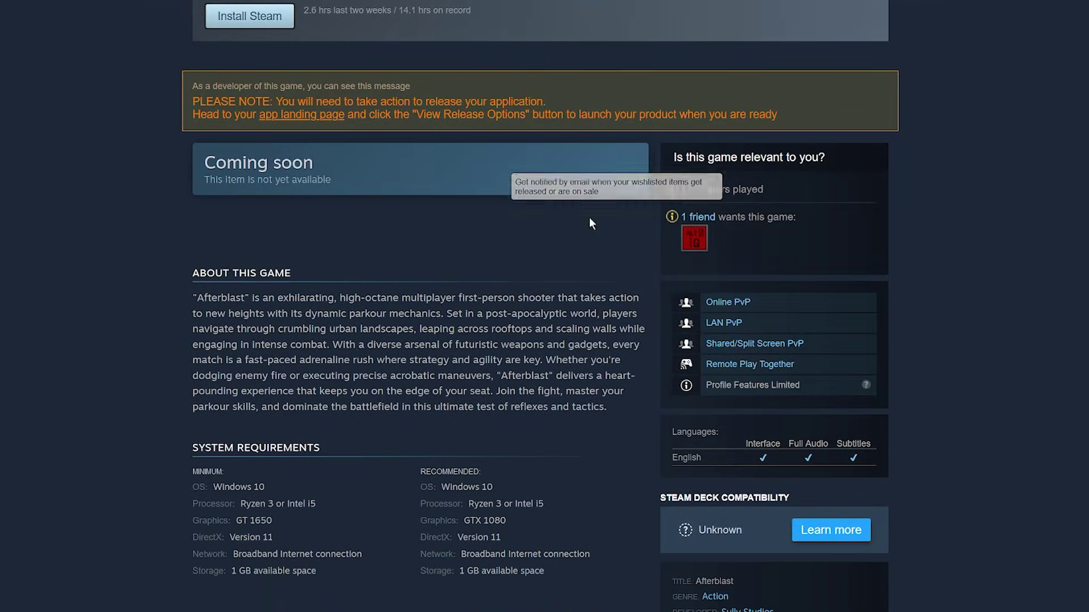